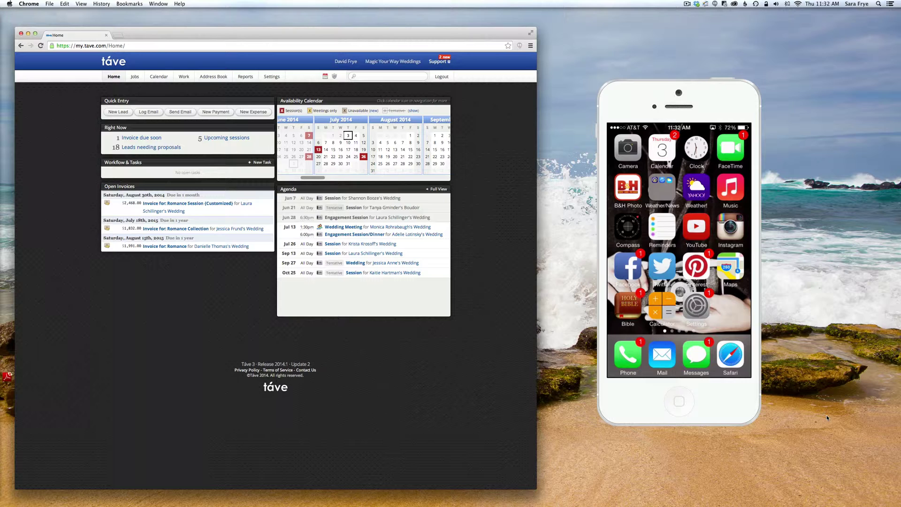
# Step: Go to Táve Settings and open the Calendars page listing the studio feed links
pyautogui.click(271, 77)
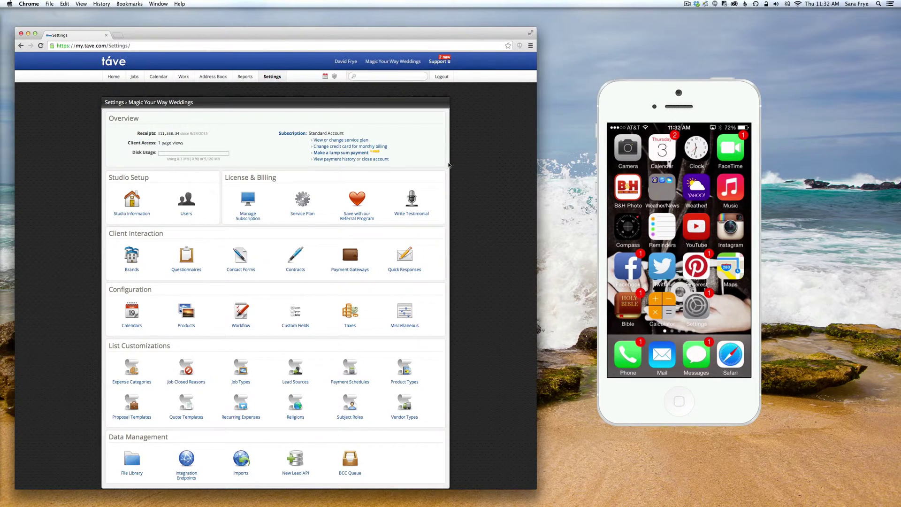
pyautogui.scroll(-2, 448, 165)
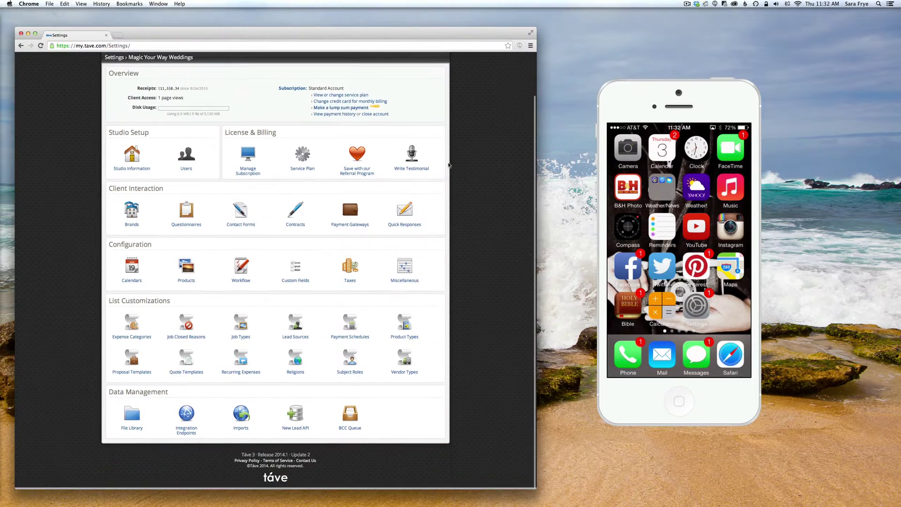
pyautogui.click(129, 282)
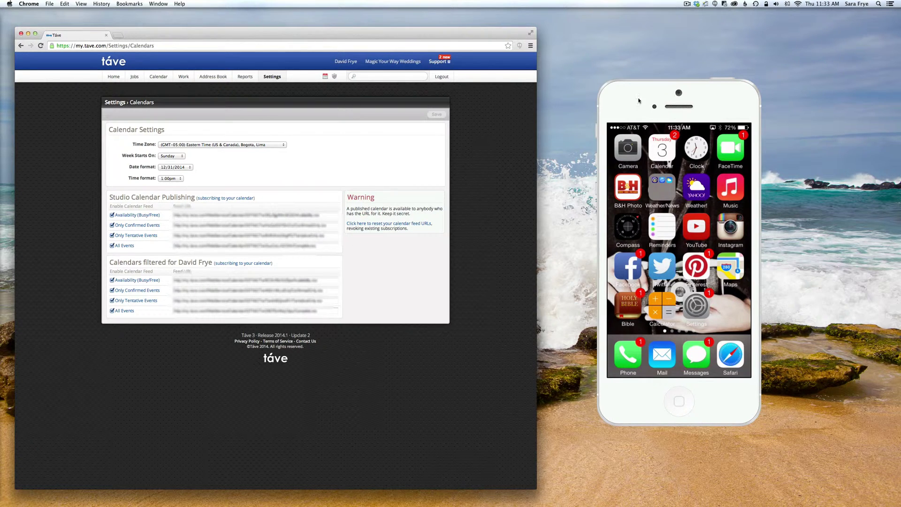
# Step: Switch to the Reflector-mirrored iPhone to add the Táve feed as a subscribed calendar
pyautogui.click(638, 101)
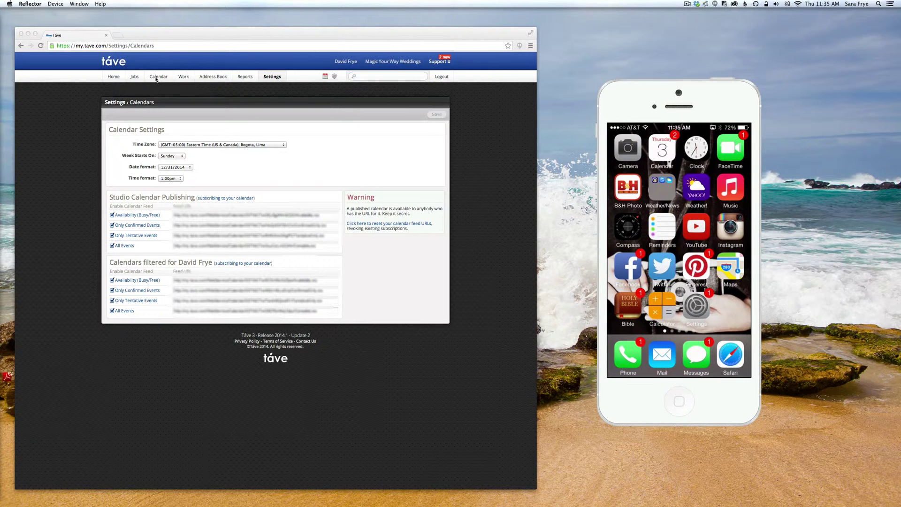
# Step: Bring Chrome to the front and go to the Táve Home dashboard
pyautogui.click(89, 104)
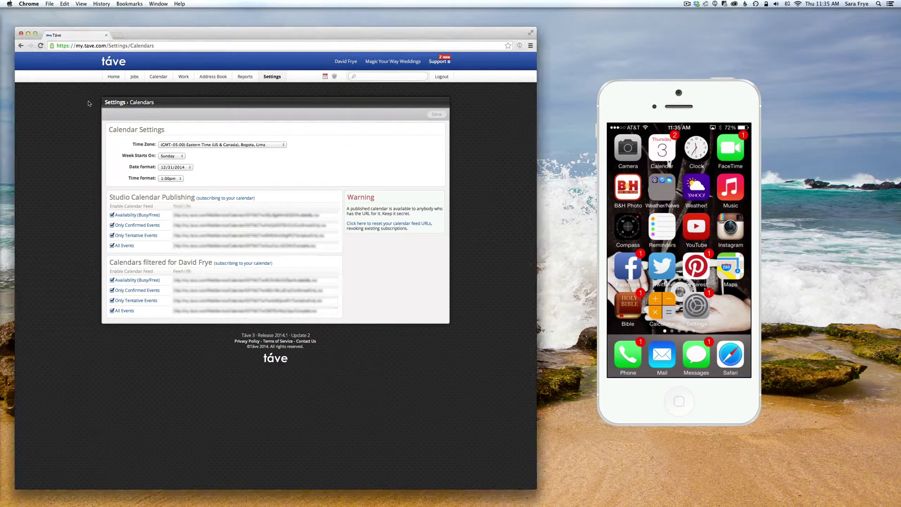
pyautogui.click(114, 76)
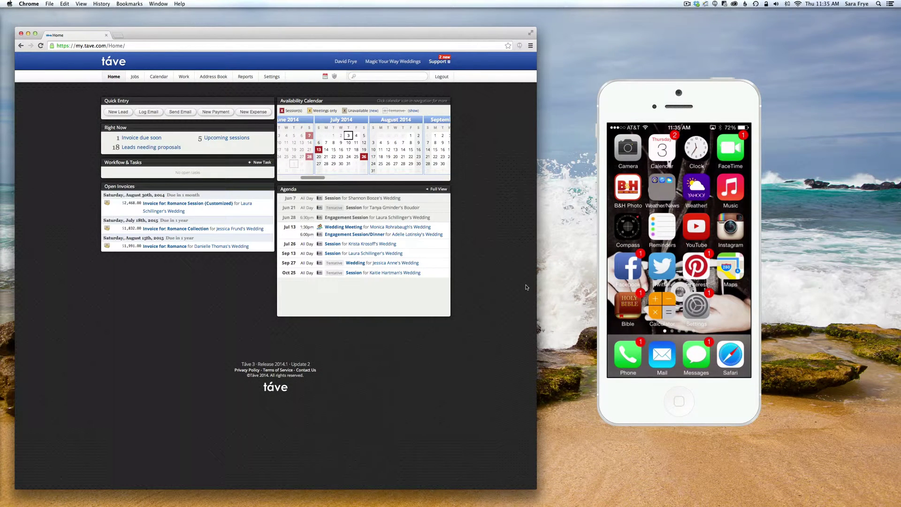